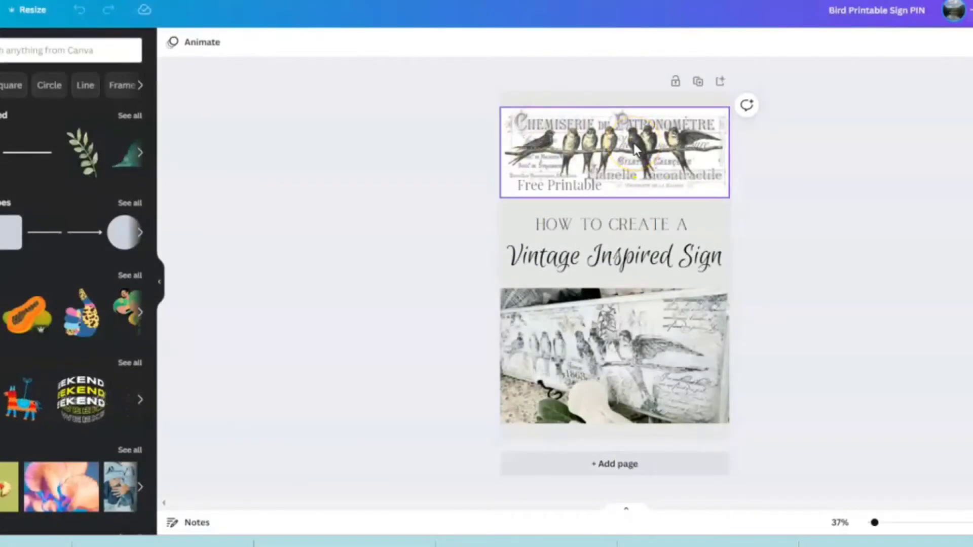
# Step: Select the bird photo and the Vintage Inspired Sign heading in the Bird Printable Sign design
pyautogui.click(593, 351)
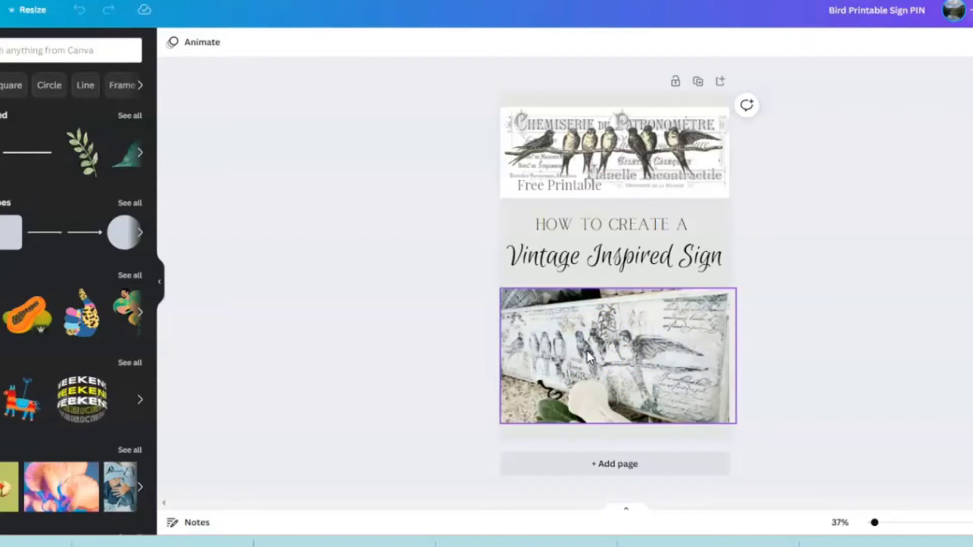
pyautogui.click(583, 280)
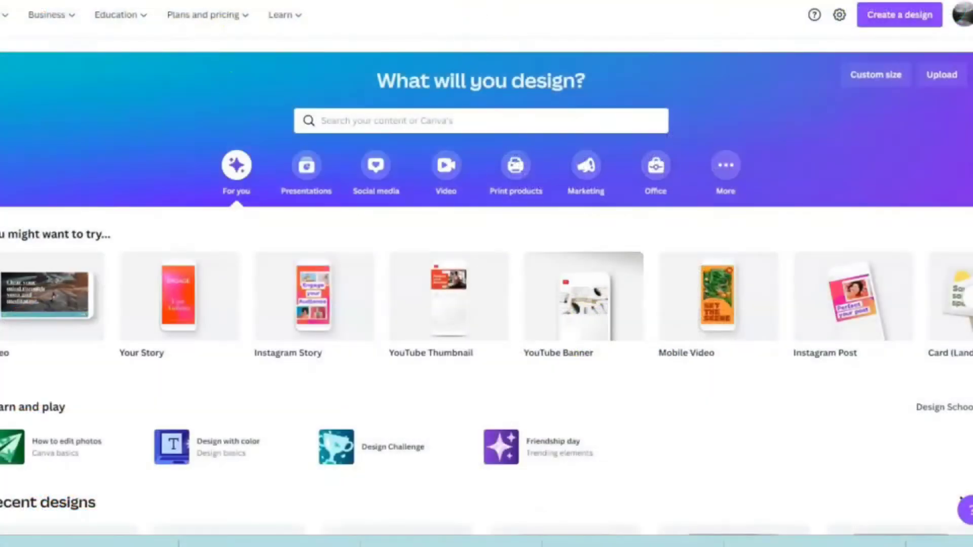
# Step: Start a new custom-size design of 11 × 8.5 inches
pyautogui.click(891, 25)
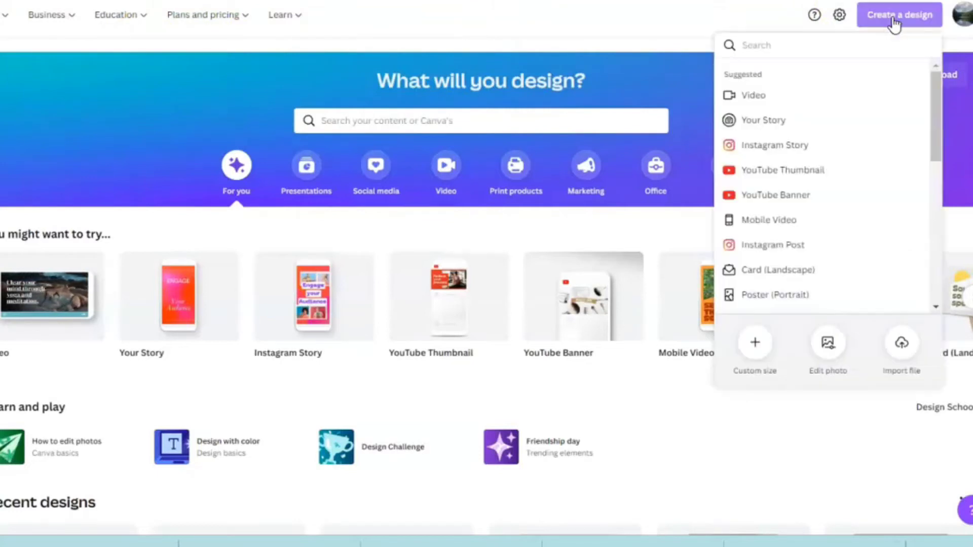
pyautogui.click(756, 349)
pyautogui.click(739, 98)
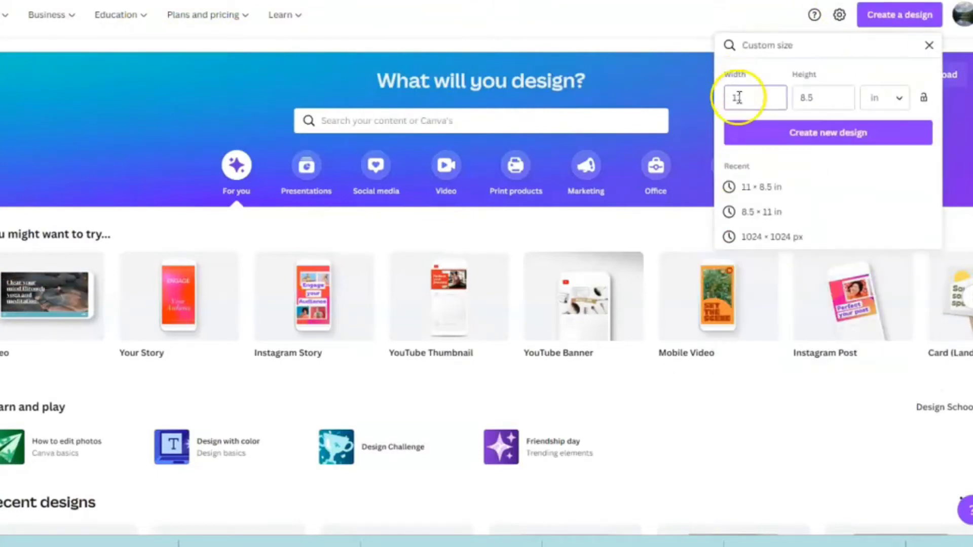
pyautogui.click(785, 98)
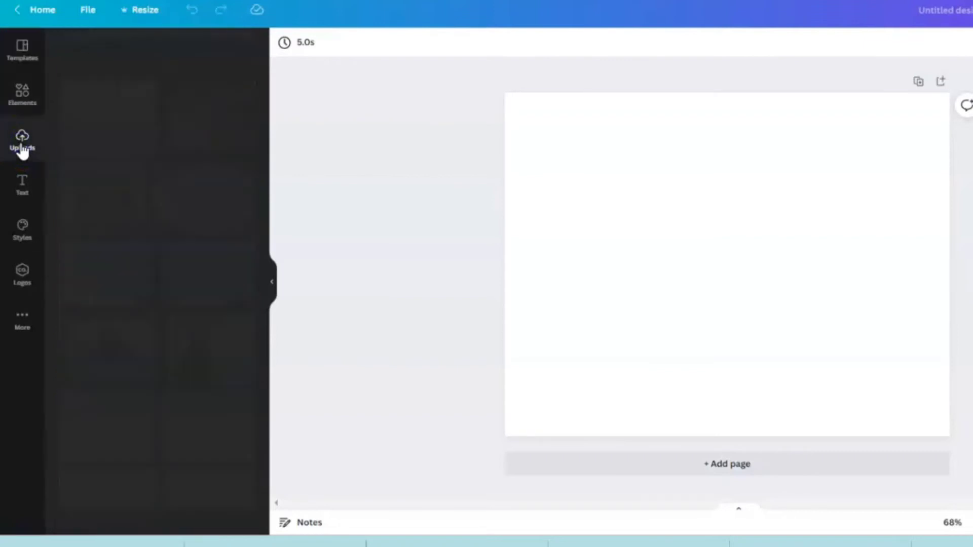
# Step: Upload the 'vintage ad & bird overlay' image from the computer
pyautogui.click(136, 86)
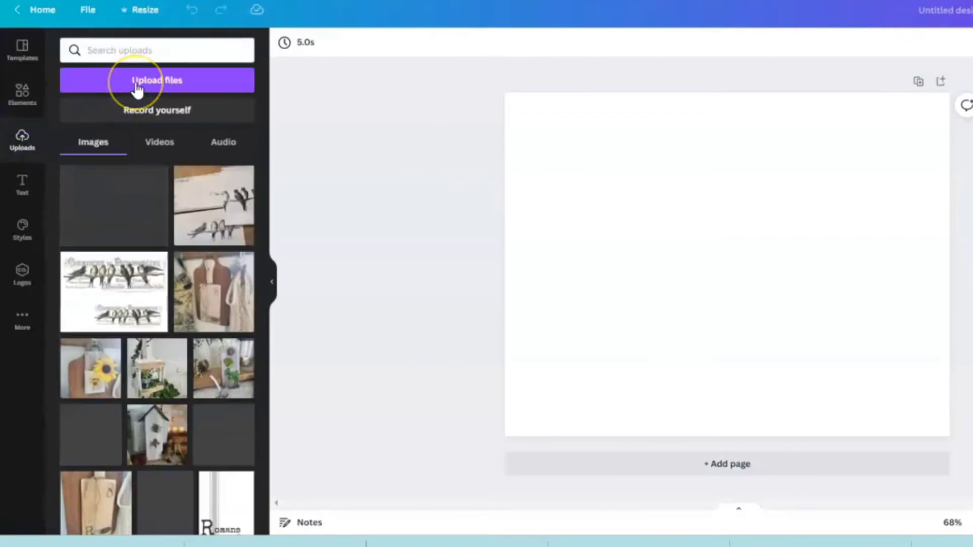
pyautogui.click(136, 88)
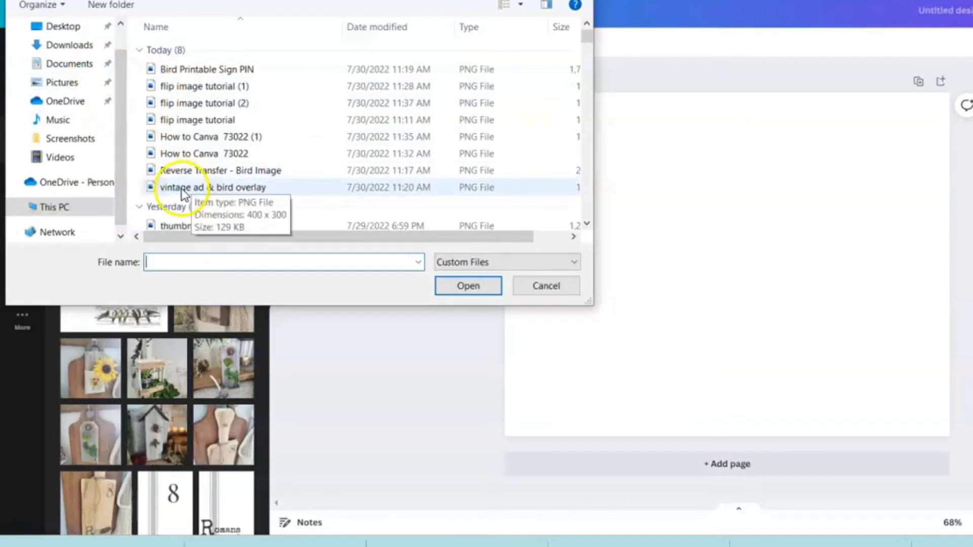
pyautogui.click(258, 196)
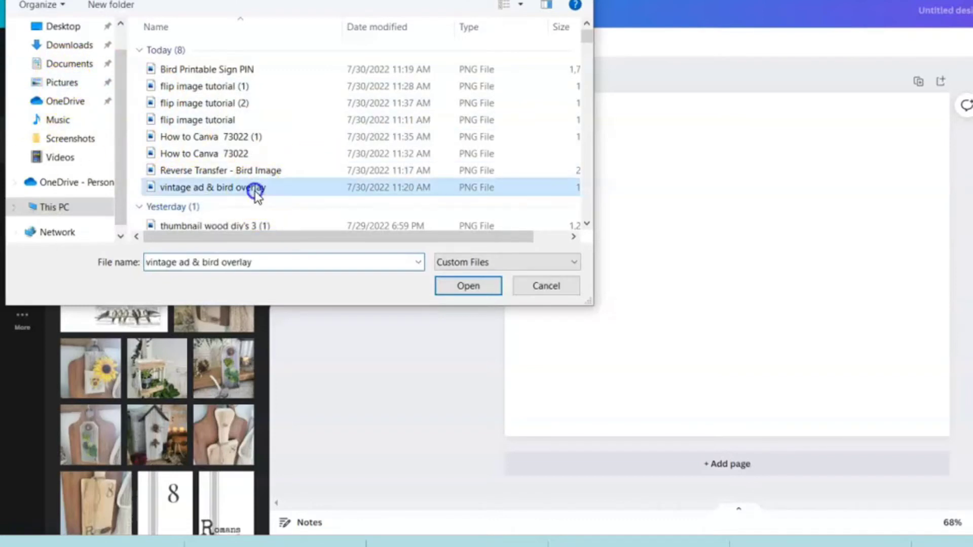
pyautogui.click(459, 285)
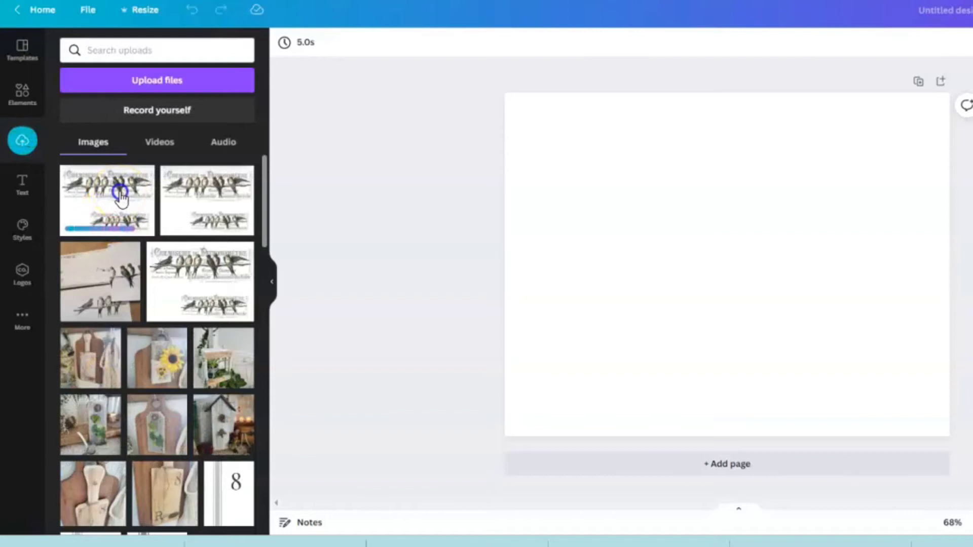
# Step: Add the bird overlay to the page, crop it to the top bird scene and enlarge it
pyautogui.click(122, 198)
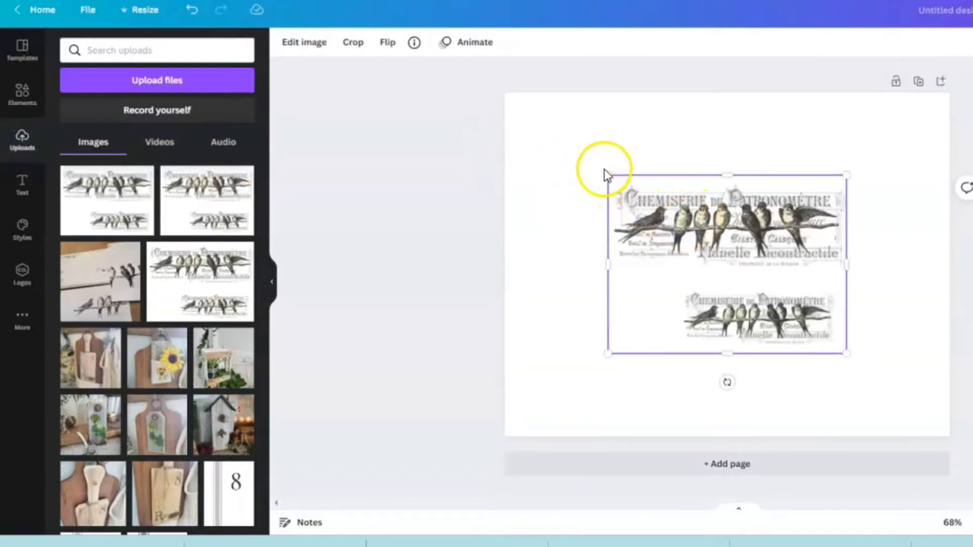
pyautogui.moveTo(609, 175); pyautogui.dragTo(557, 147)
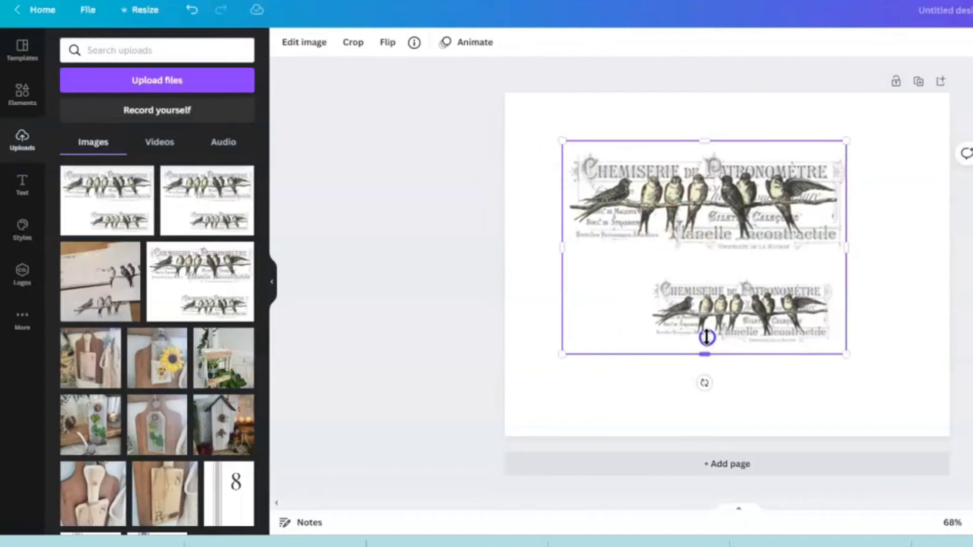
pyautogui.moveTo(707, 352); pyautogui.dragTo(711, 253)
pyautogui.moveTo(712, 143); pyautogui.dragTo(713, 148)
pyautogui.moveTo(847, 252); pyautogui.dragTo(891, 295)
pyautogui.moveTo(562, 270); pyautogui.dragTo(541, 288)
pyautogui.moveTo(626, 242); pyautogui.dragTo(626, 242)
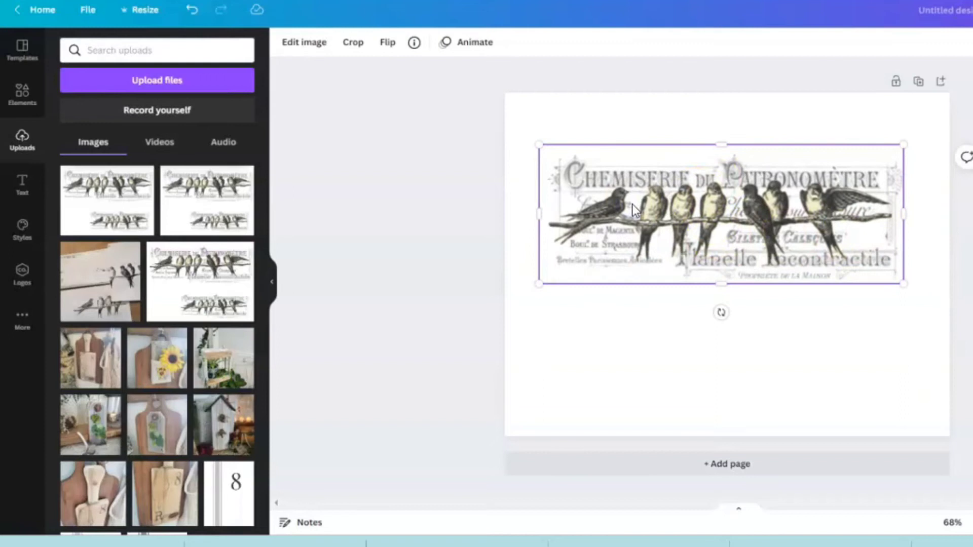
# Step: Flip the bird image horizontally and title the design 'bird reverse image'
pyautogui.click(388, 43)
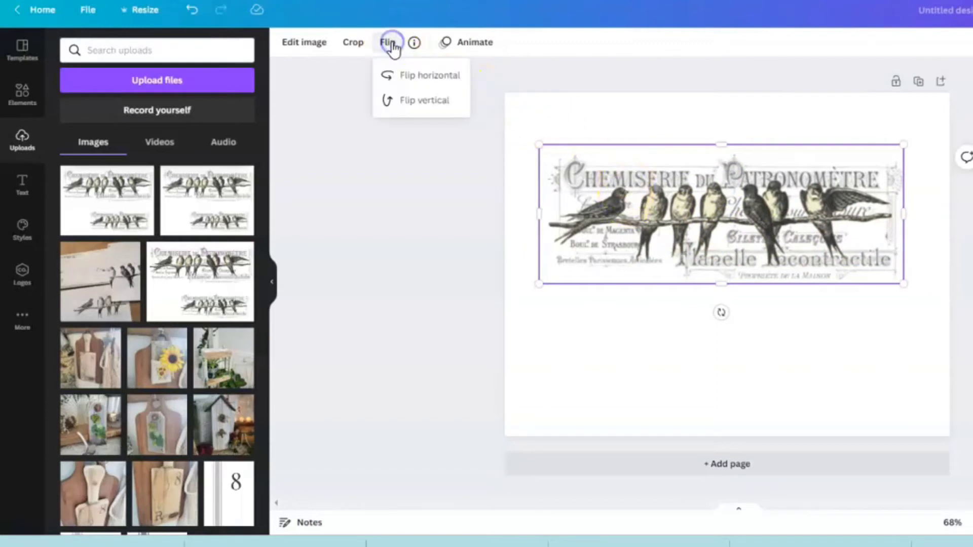
pyautogui.click(417, 81)
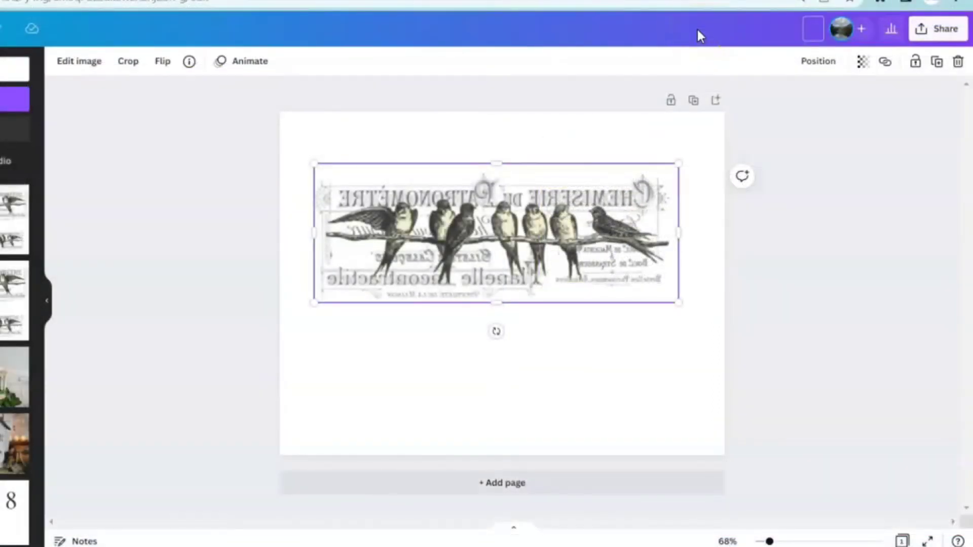
pyautogui.write('bird reverse image')
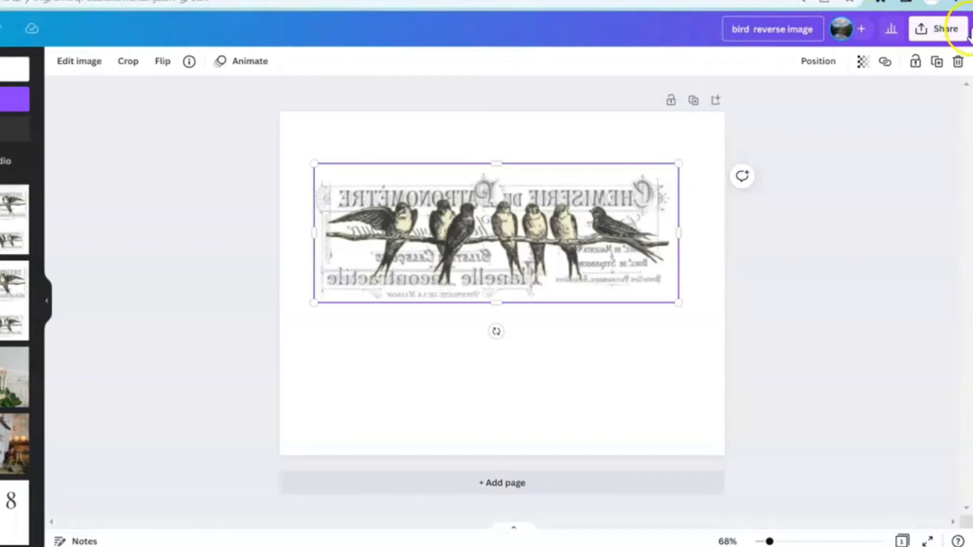
# Step: Download the mirrored bird design as a PDF Print file
pyautogui.click(921, 32)
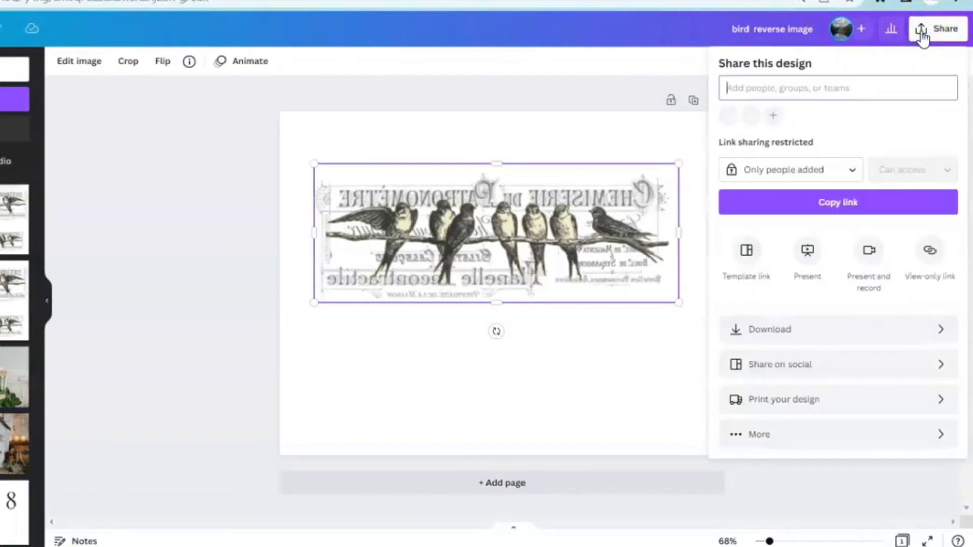
pyautogui.click(799, 335)
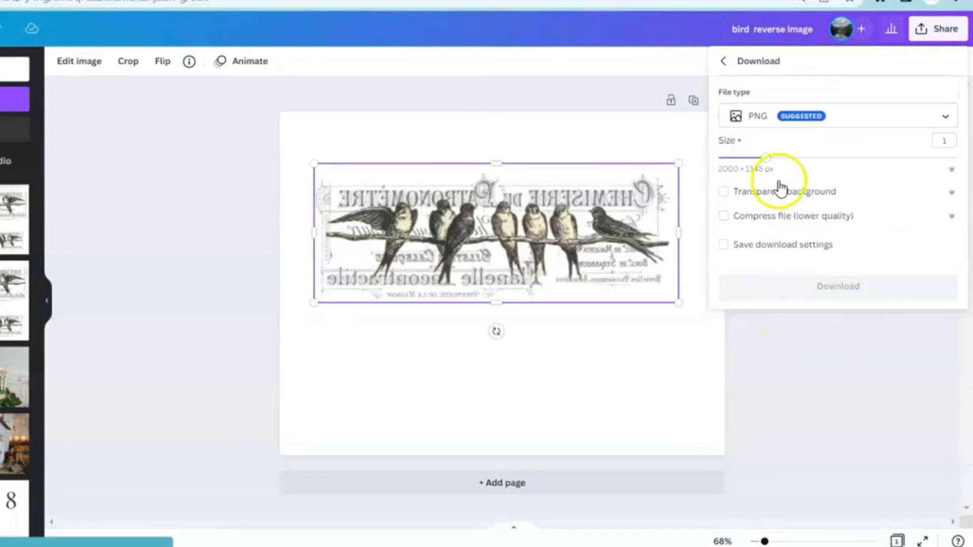
pyautogui.click(780, 120)
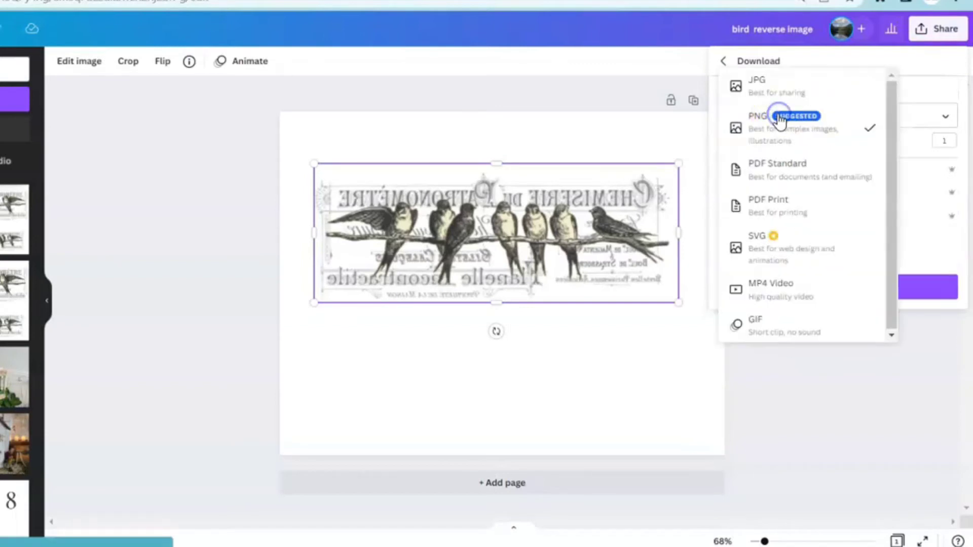
pyautogui.click(781, 210)
pyautogui.click(776, 287)
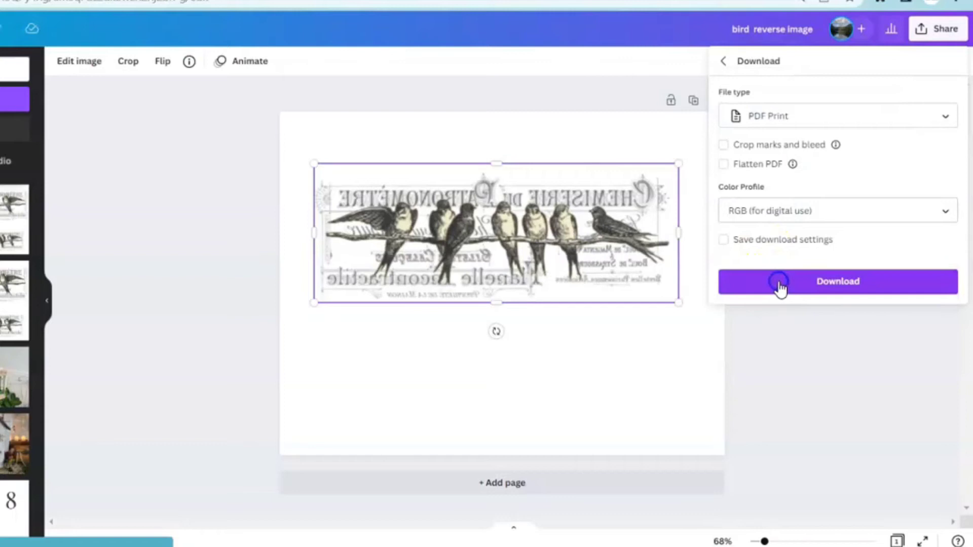
pyautogui.click(304, 246)
pyautogui.click(370, 242)
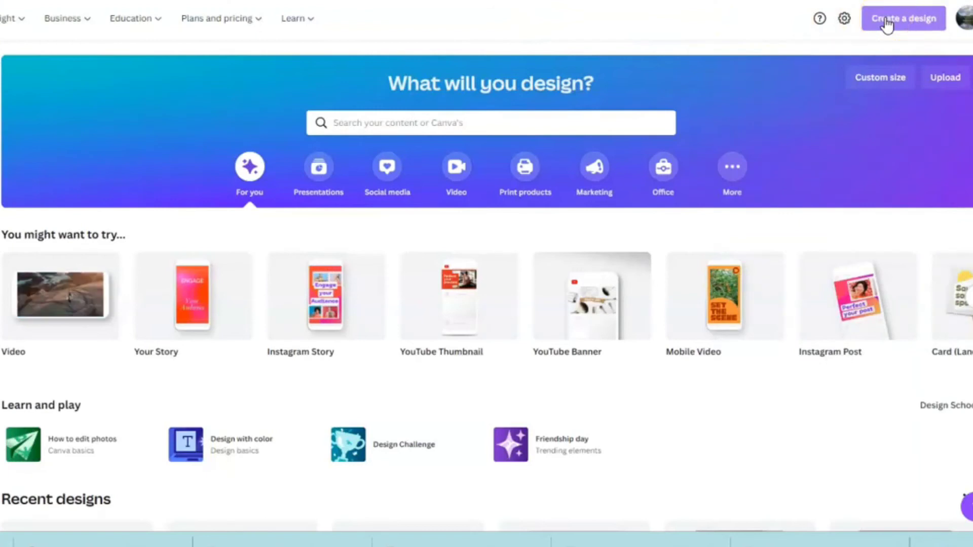
# Step: Create a new 1024 × 1024 px custom-size design and show the text options
pyautogui.click(886, 20)
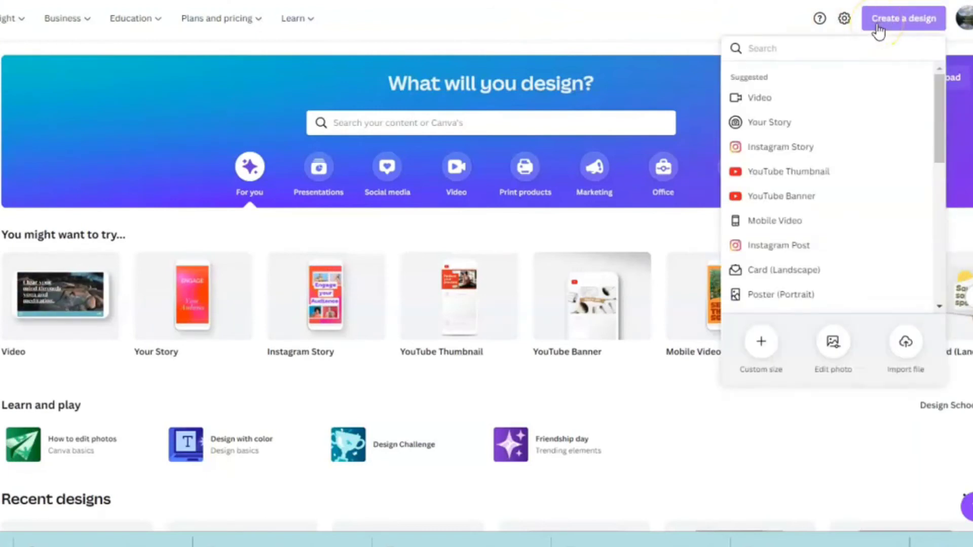
pyautogui.click(761, 350)
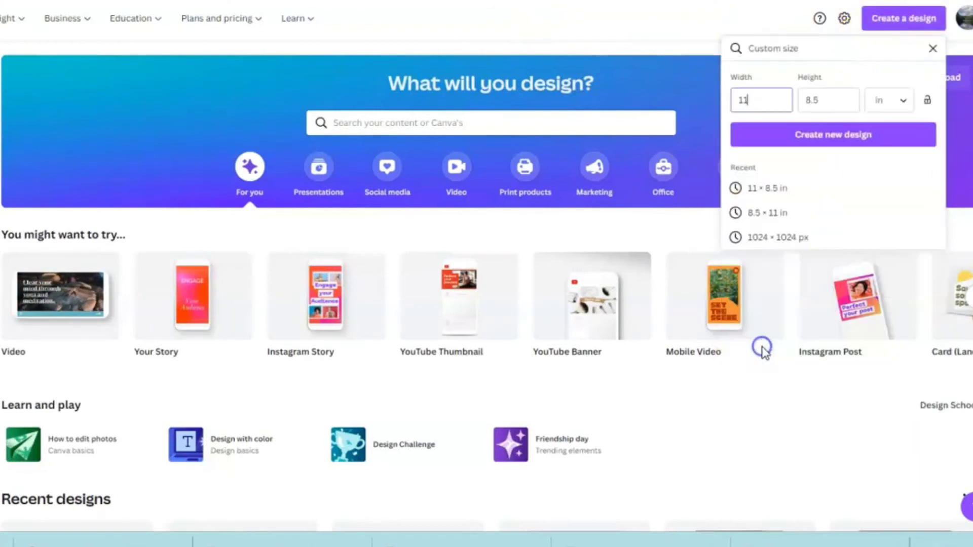
pyautogui.click(890, 100)
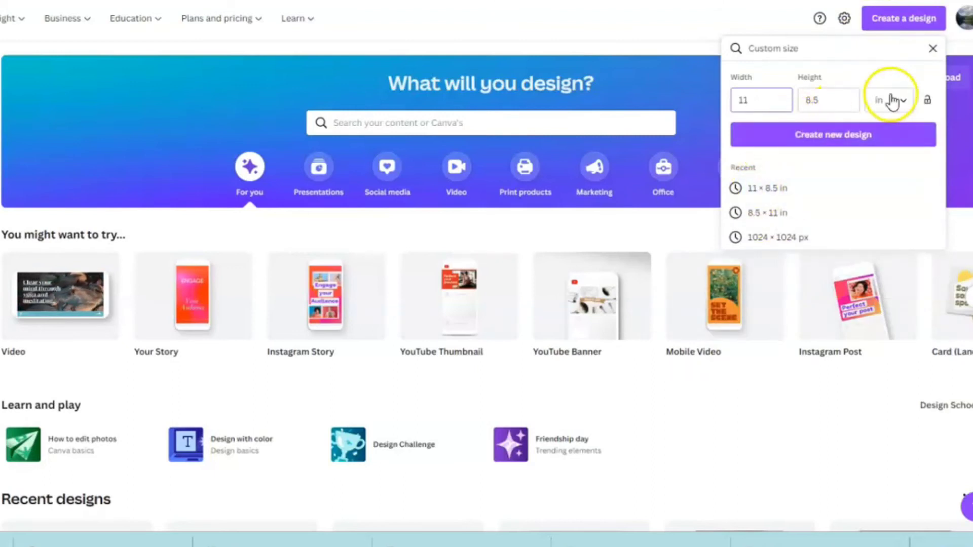
pyautogui.tripleClick(786, 100)
pyautogui.write('1024')
pyautogui.tripleClick(841, 102)
pyautogui.write('1024')
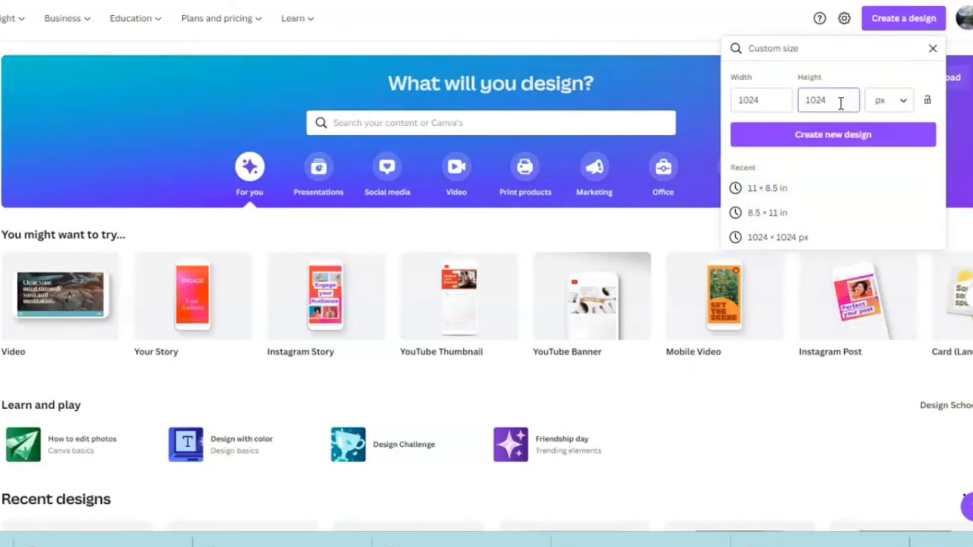
pyautogui.click(851, 135)
pyautogui.click(30, 192)
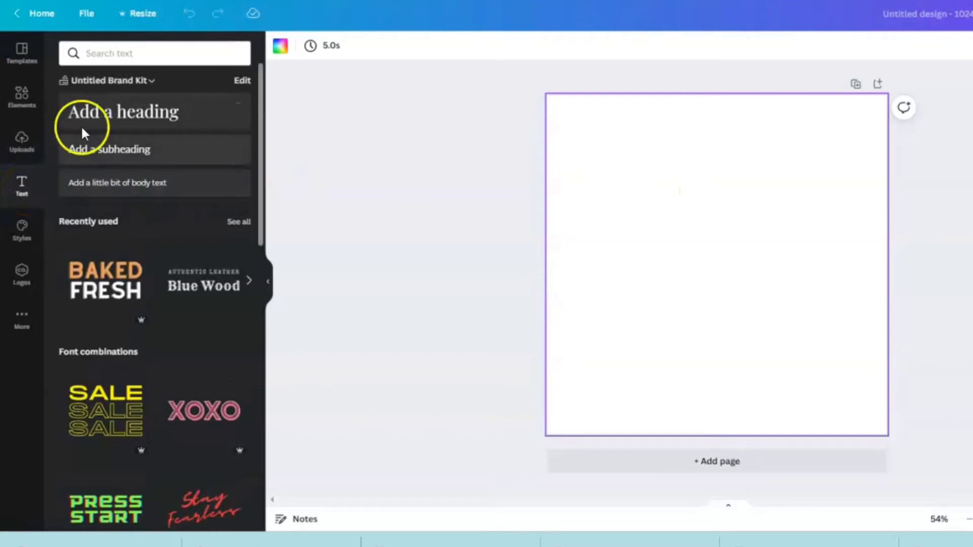
# Step: Add a heading, enlarge and reposition it, and change its text to 'Hello!'
pyautogui.click(107, 114)
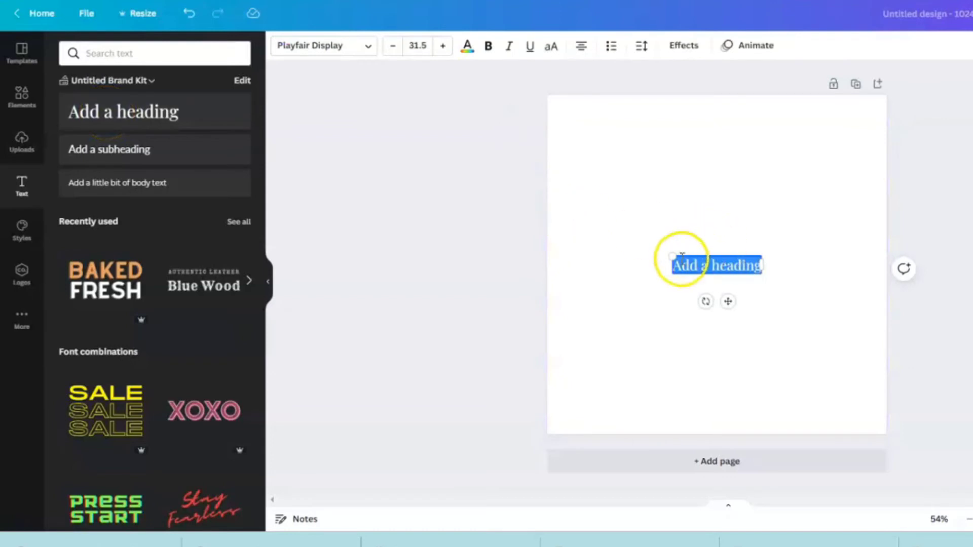
pyautogui.moveTo(670, 257); pyautogui.dragTo(595, 217)
pyautogui.click(735, 323)
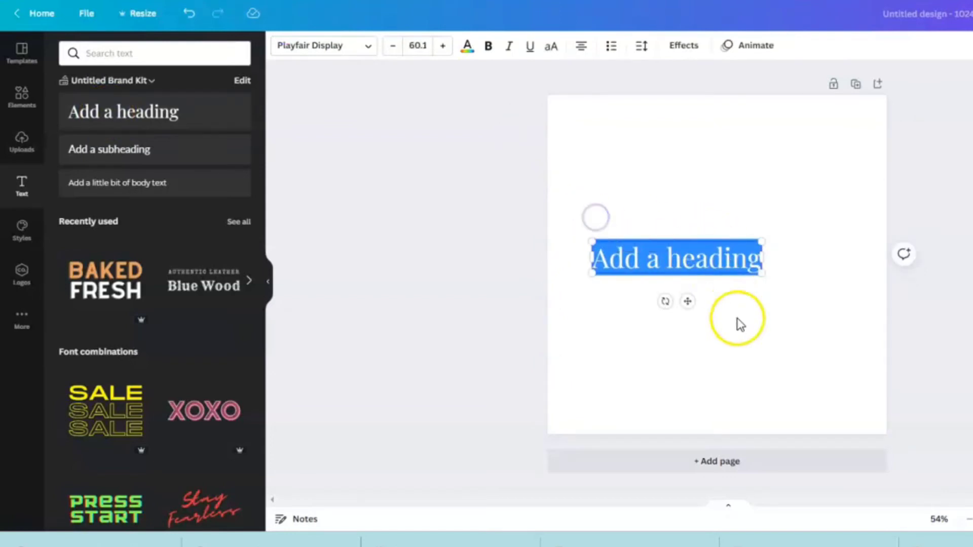
pyautogui.moveTo(717, 255); pyautogui.dragTo(656, 187)
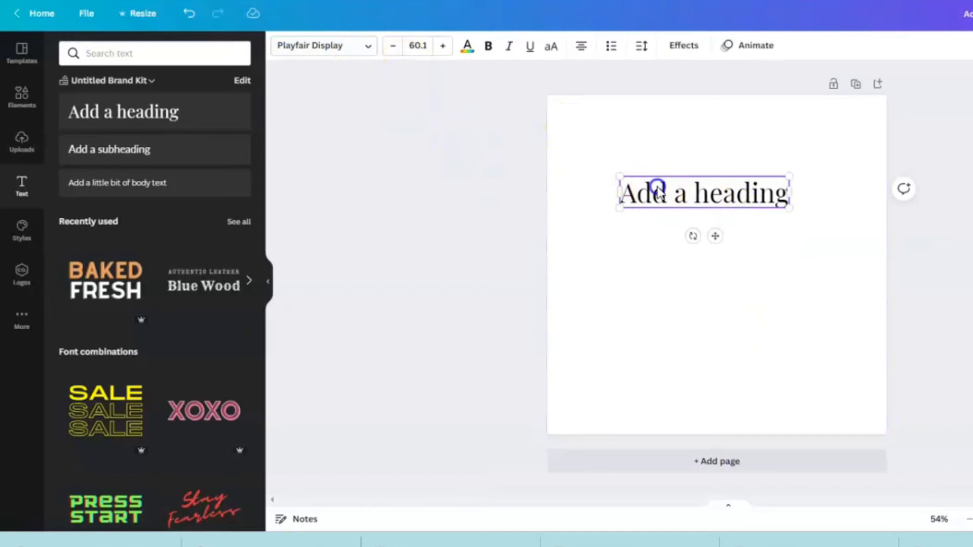
pyautogui.doubleClick(628, 192)
pyautogui.write('Hel')
pyautogui.write('lo!')
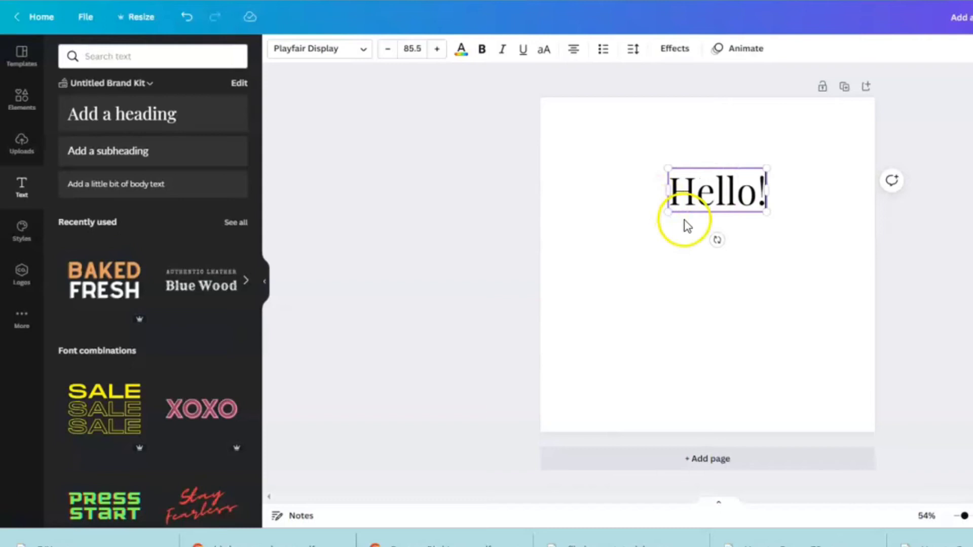
# Step: Select the Hello! text and search the font list for 'script'
pyautogui.moveTo(673, 191); pyautogui.dragTo(777, 191)
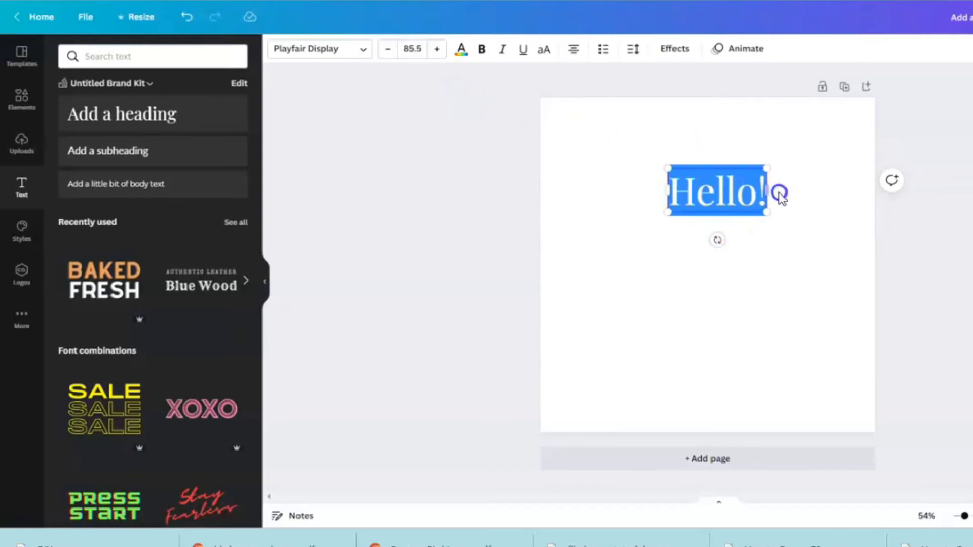
pyautogui.click(320, 53)
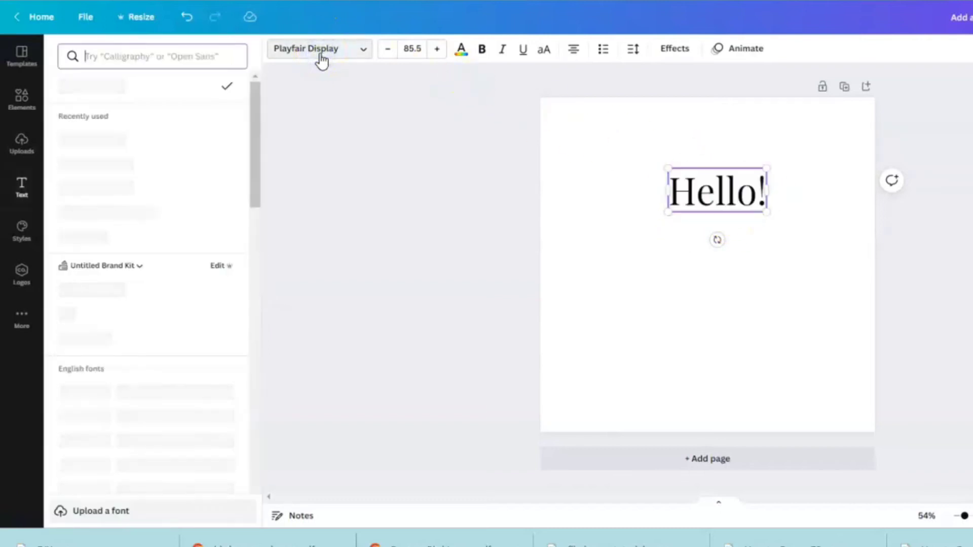
pyautogui.click(52, 252)
pyautogui.write('script')
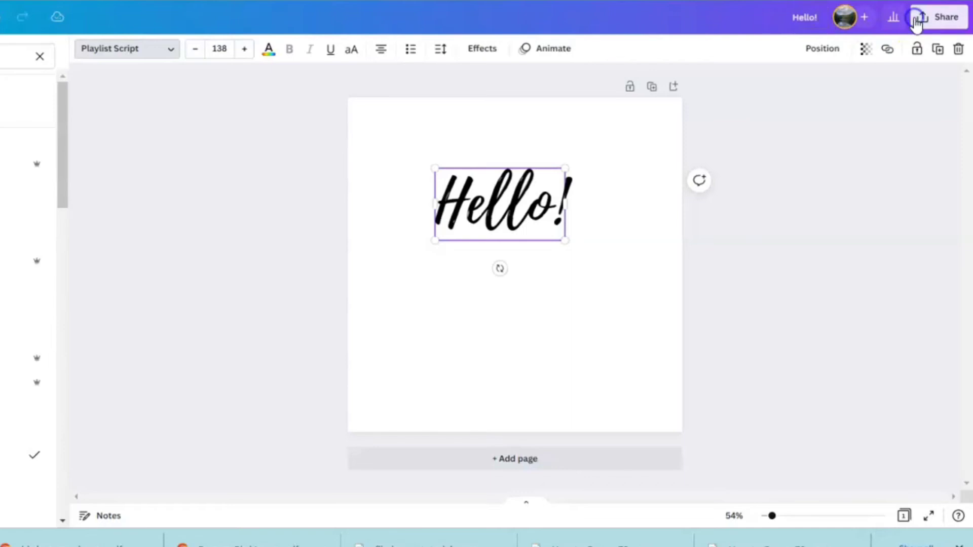
# Step: Download the Hello! design as a PNG with transparent background, then return home
pyautogui.click(938, 16)
pyautogui.click(764, 324)
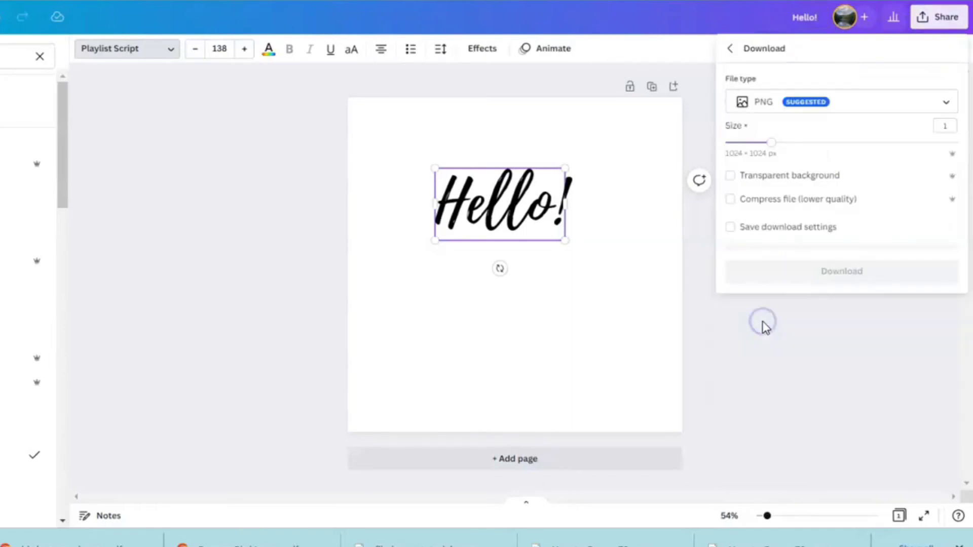
pyautogui.click(778, 175)
pyautogui.click(807, 253)
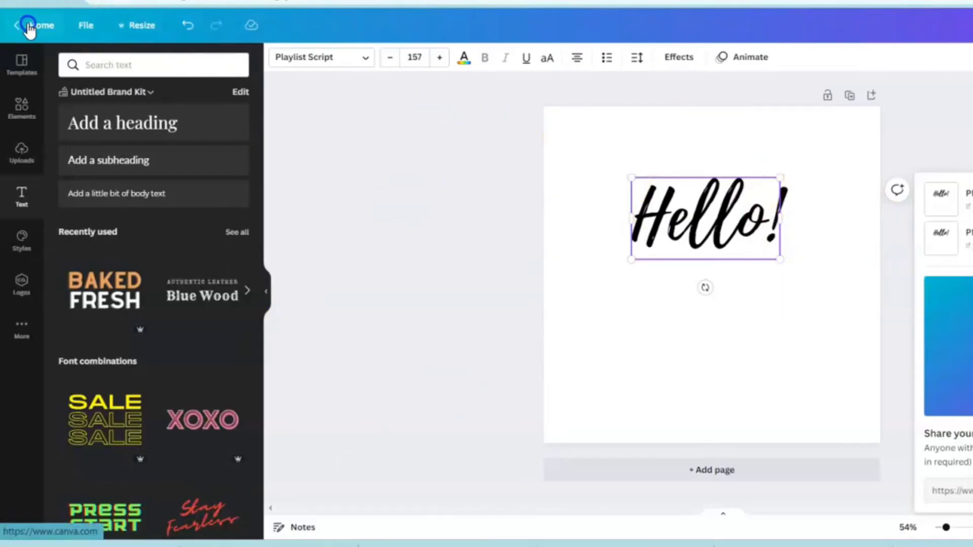
pyautogui.click(29, 26)
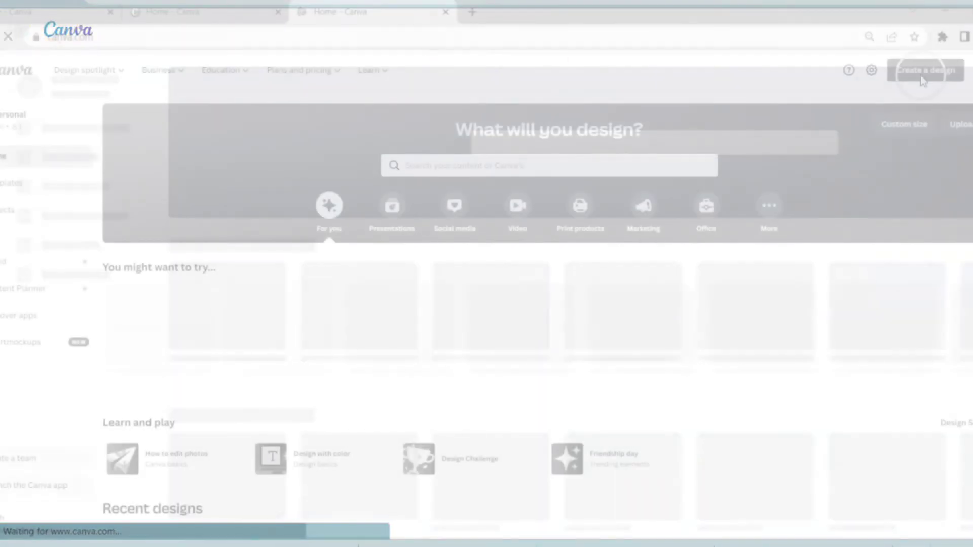
# Step: Start a custom-size design and upload the 'Hello! (1)' PNG
pyautogui.click(922, 76)
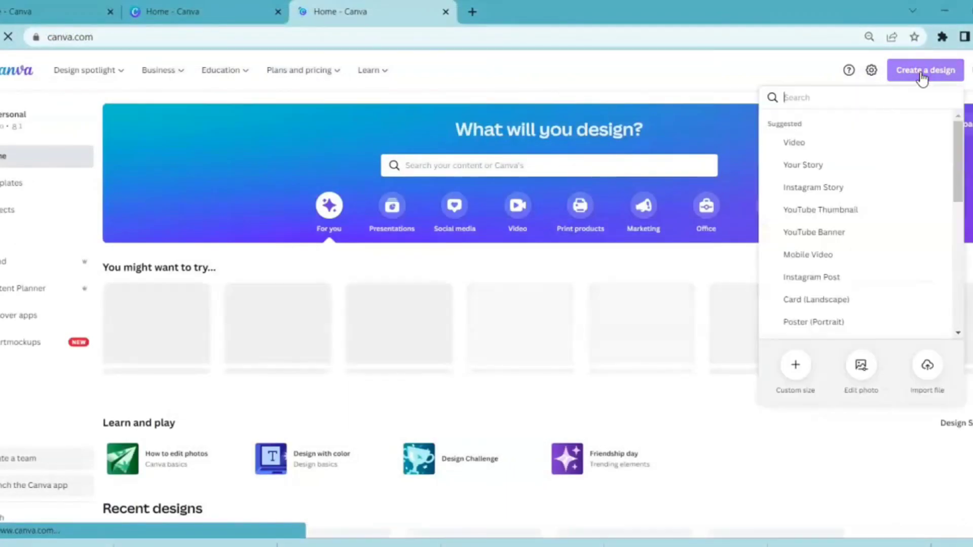
pyautogui.click(796, 375)
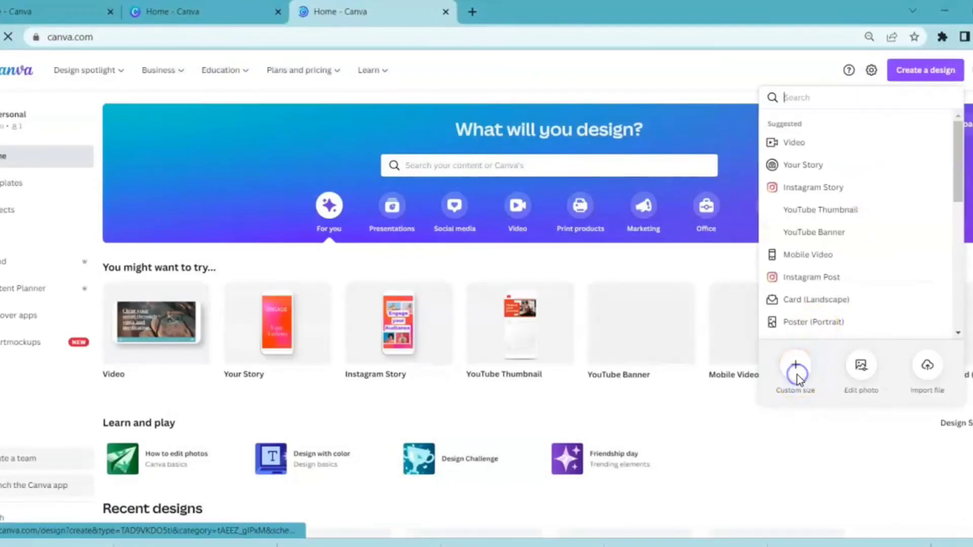
pyautogui.click(23, 139)
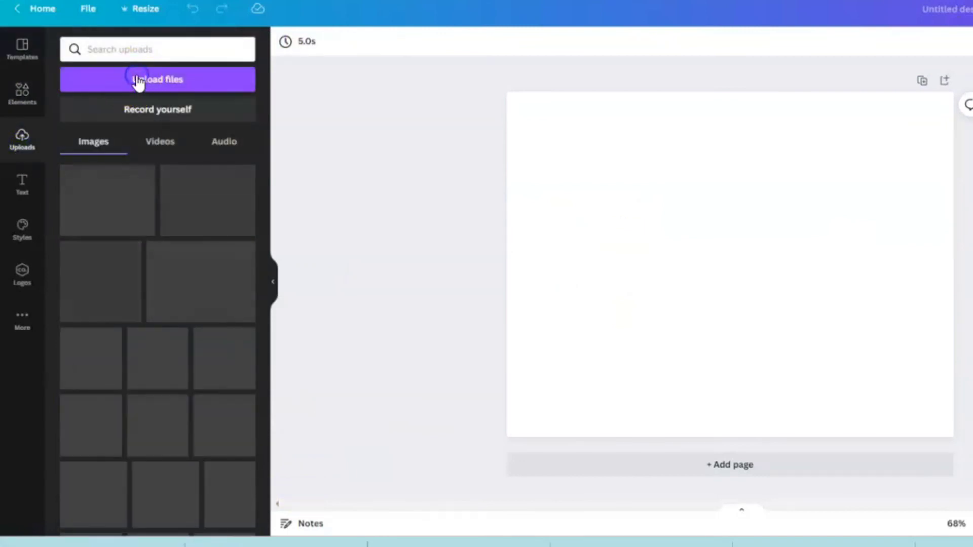
pyautogui.click(139, 84)
pyautogui.click(109, 195)
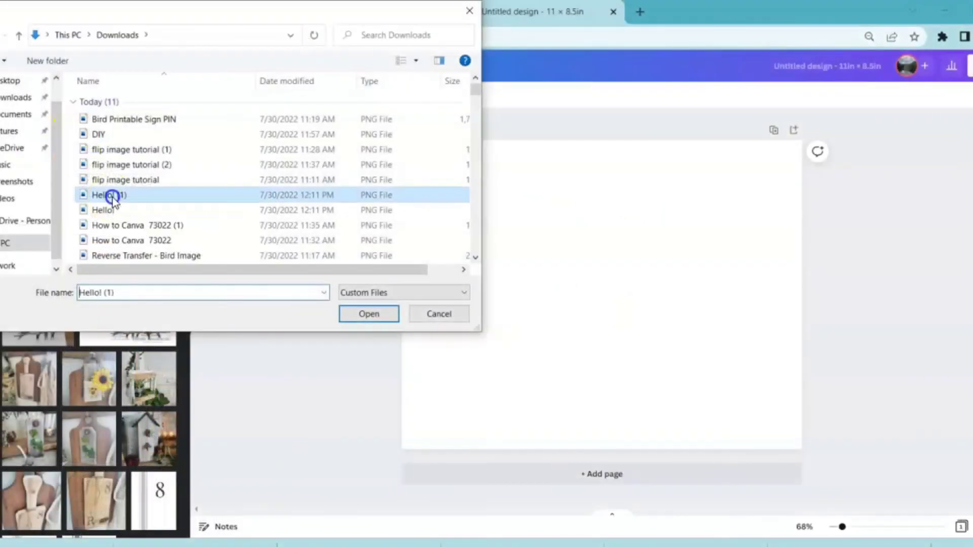
pyautogui.click(386, 333)
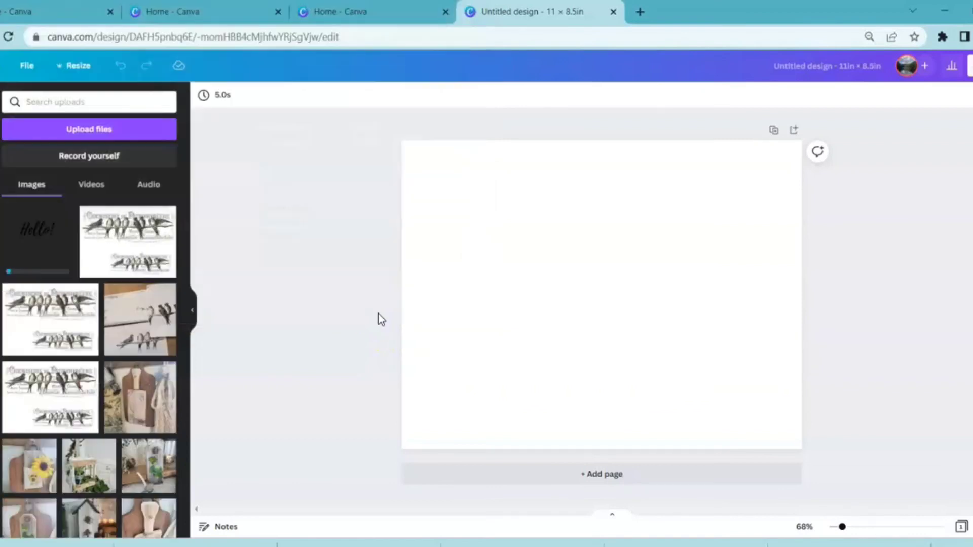
# Step: Place the Hello! image on the page, crop it tight around the lettering and enlarge it
pyautogui.click(313, 310)
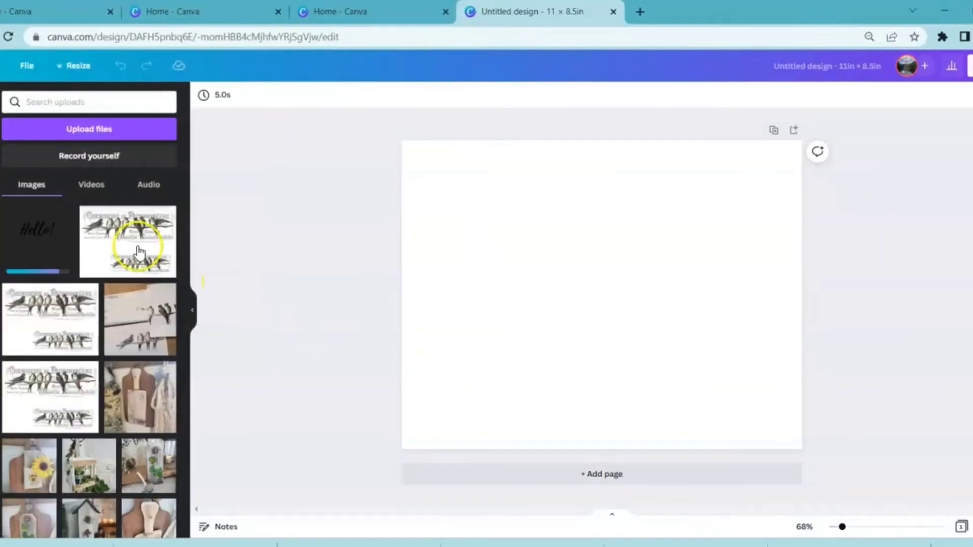
pyautogui.moveTo(603, 396); pyautogui.dragTo(613, 284)
pyautogui.moveTo(601, 193); pyautogui.dragTo(600, 228)
pyautogui.moveTo(502, 258); pyautogui.dragTo(545, 258)
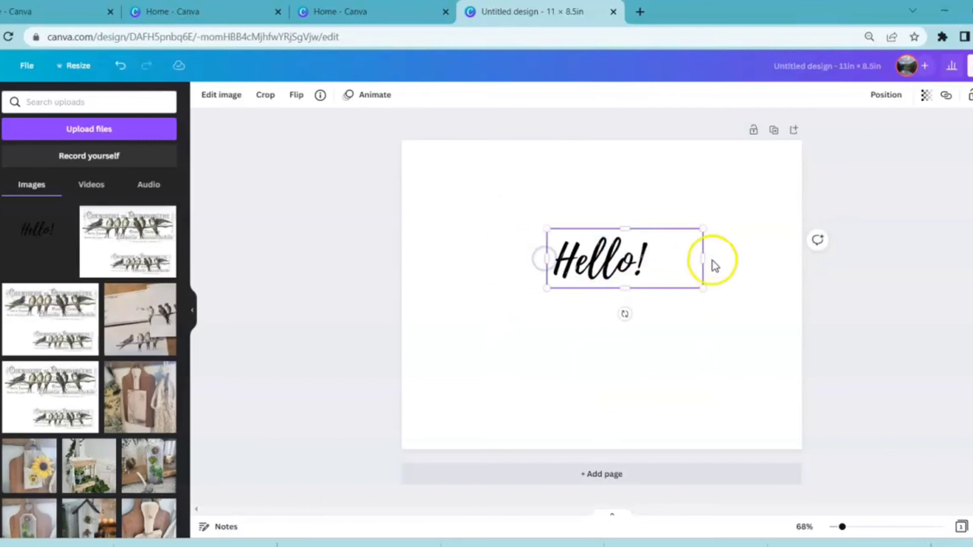
pyautogui.moveTo(704, 257); pyautogui.dragTo(687, 336)
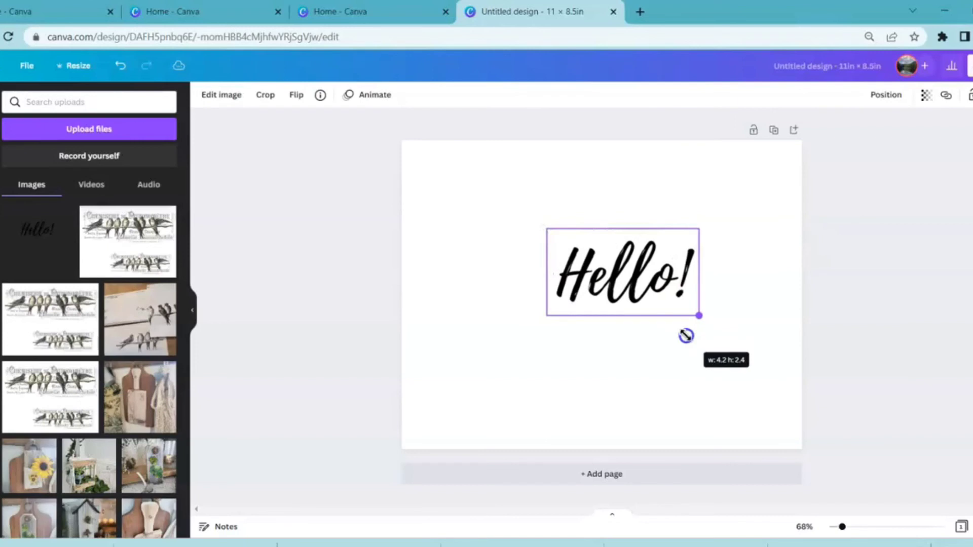
pyautogui.moveTo(607, 266); pyautogui.dragTo(586, 263)
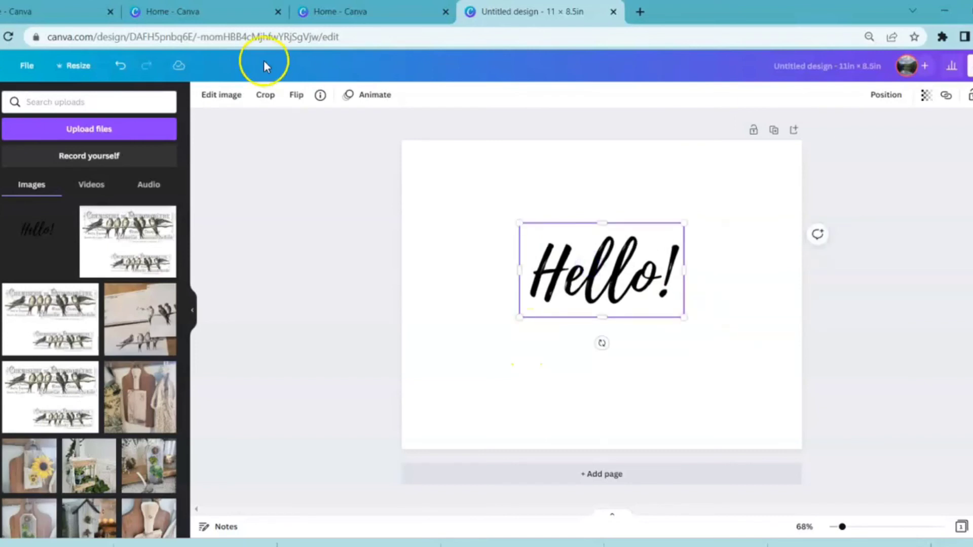
# Step: Flip the Hello! image horizontally so the lettering is mirrored
pyautogui.click(297, 95)
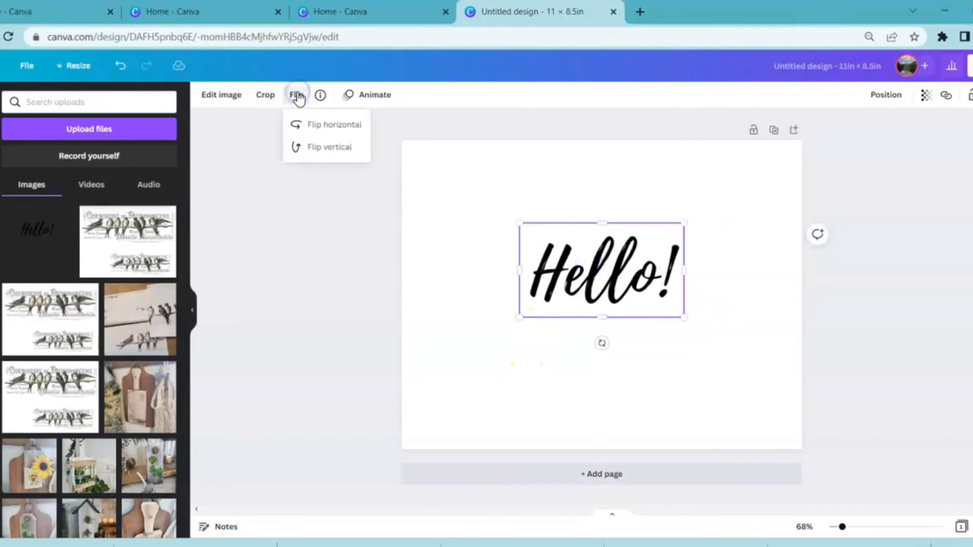
pyautogui.click(313, 125)
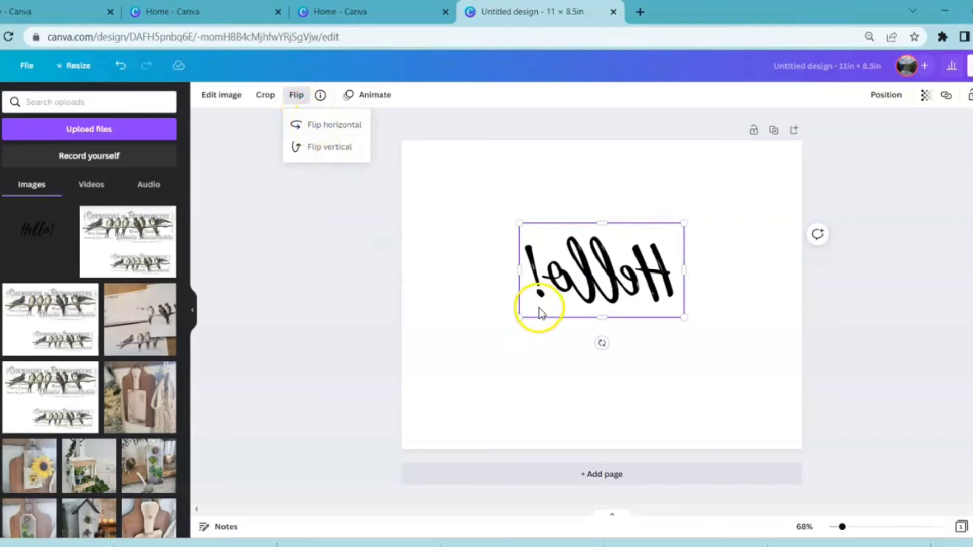
pyautogui.click(610, 370)
# Step: Rename the design 'reverse Hello!' and download it as PDF Print
pyautogui.click(797, 67)
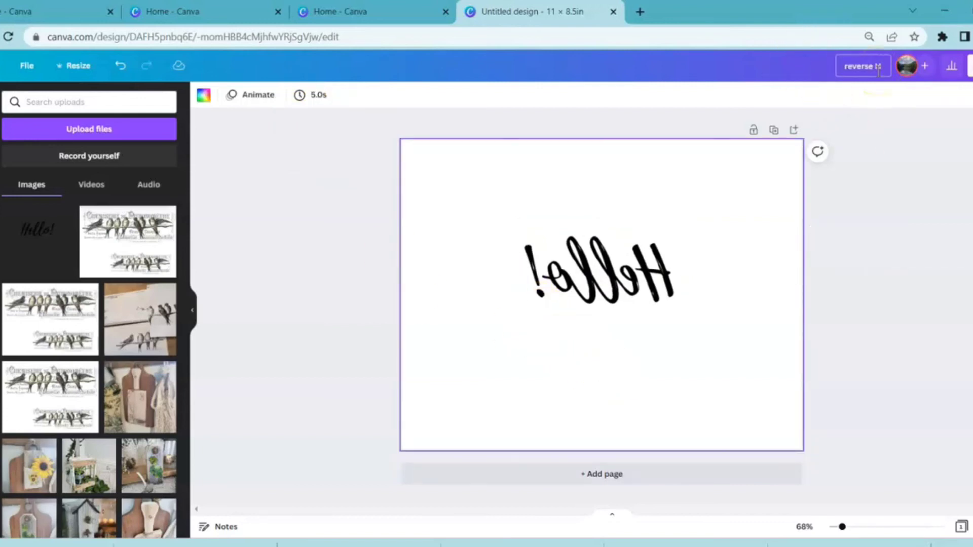
pyautogui.write('reverse Hello!')
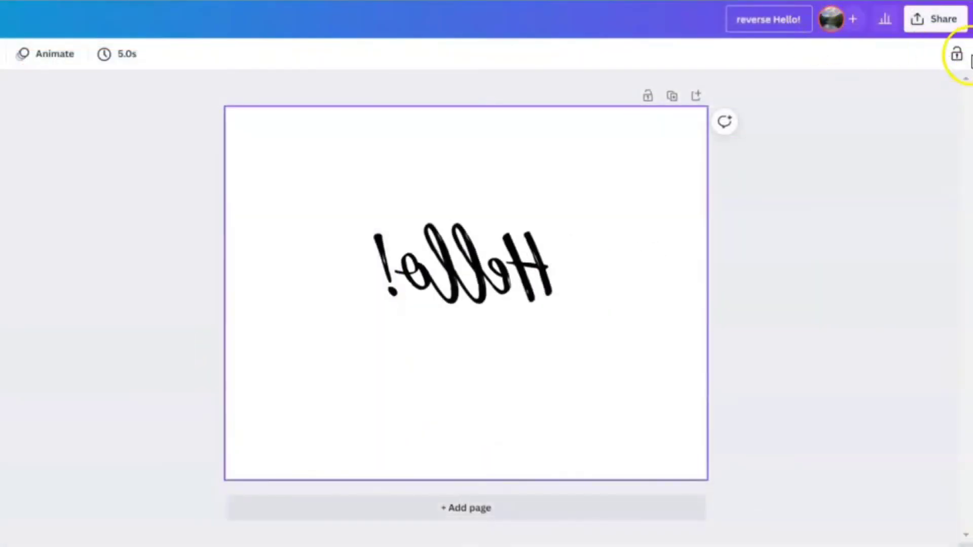
pyautogui.click(914, 23)
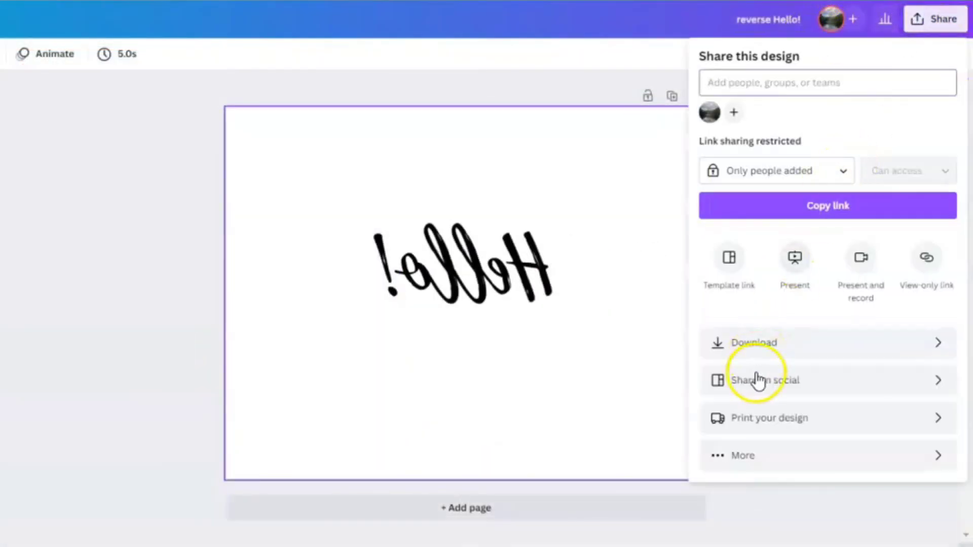
pyautogui.click(771, 347)
pyautogui.click(805, 115)
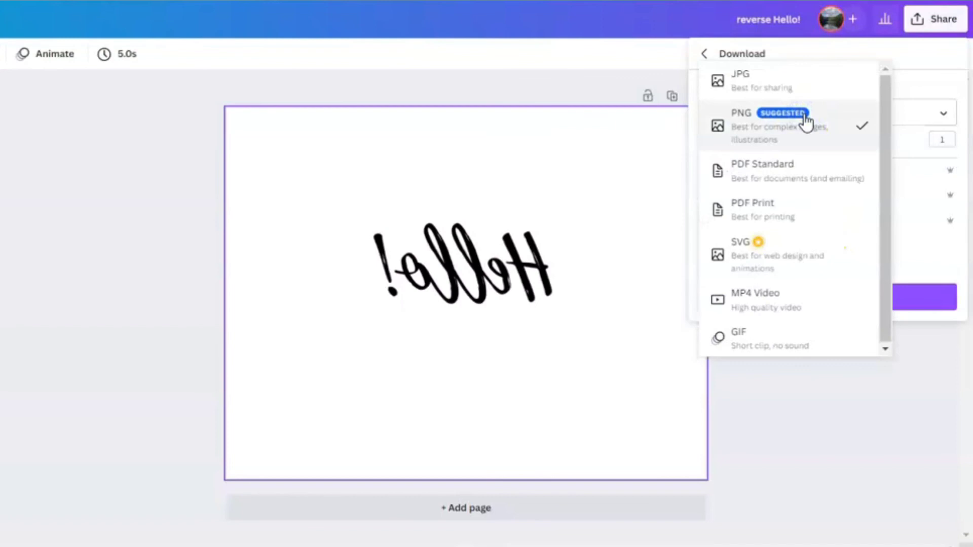
pyautogui.click(800, 226)
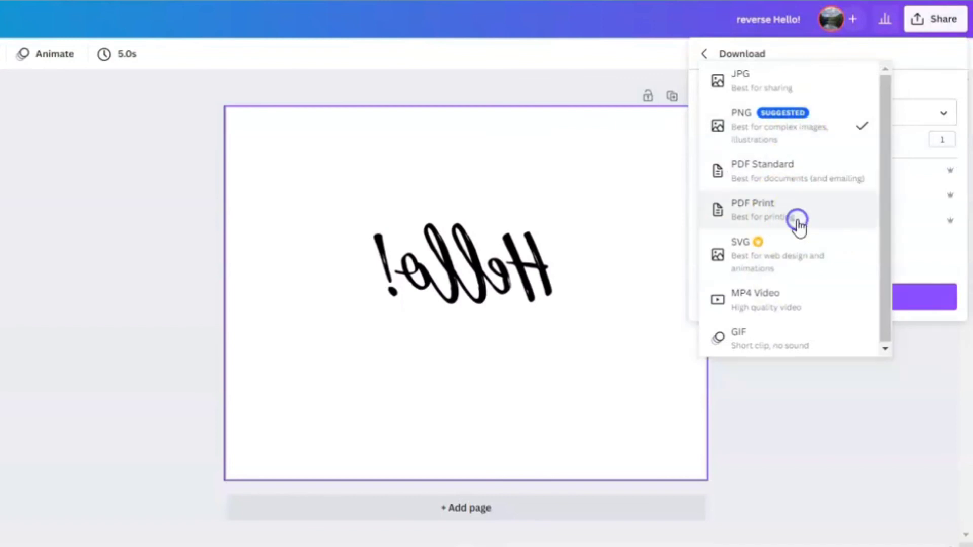
pyautogui.click(794, 295)
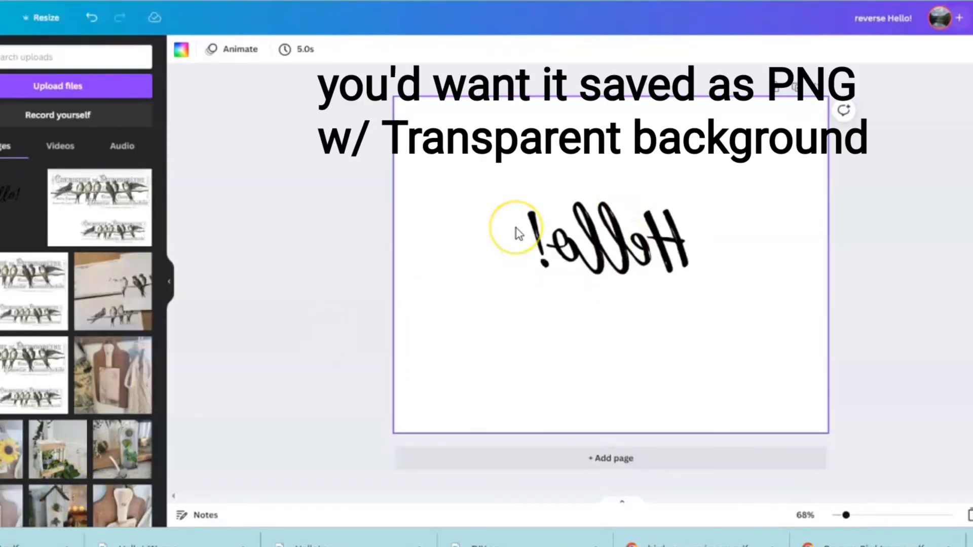
pyautogui.click(521, 227)
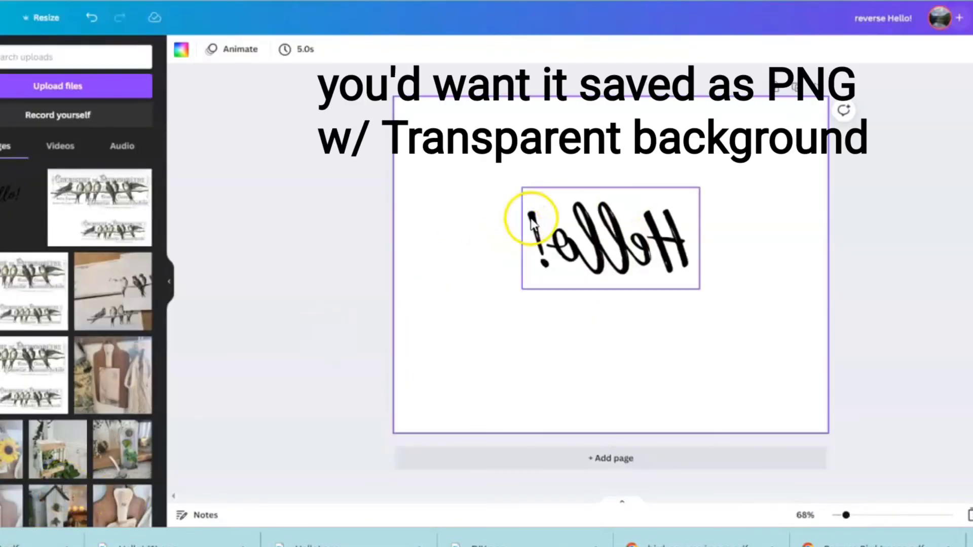